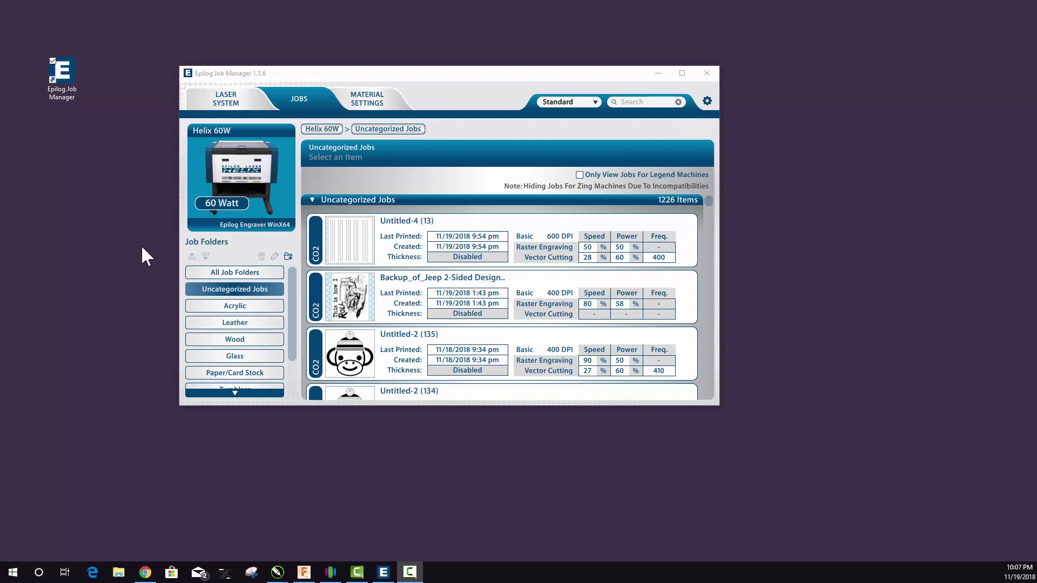
Step: Reposition the Epilog Job Manager window on the desktop
{"action": "left_click_drag", "start_coordinate": [452, 81], "coordinate": [531, 120]}
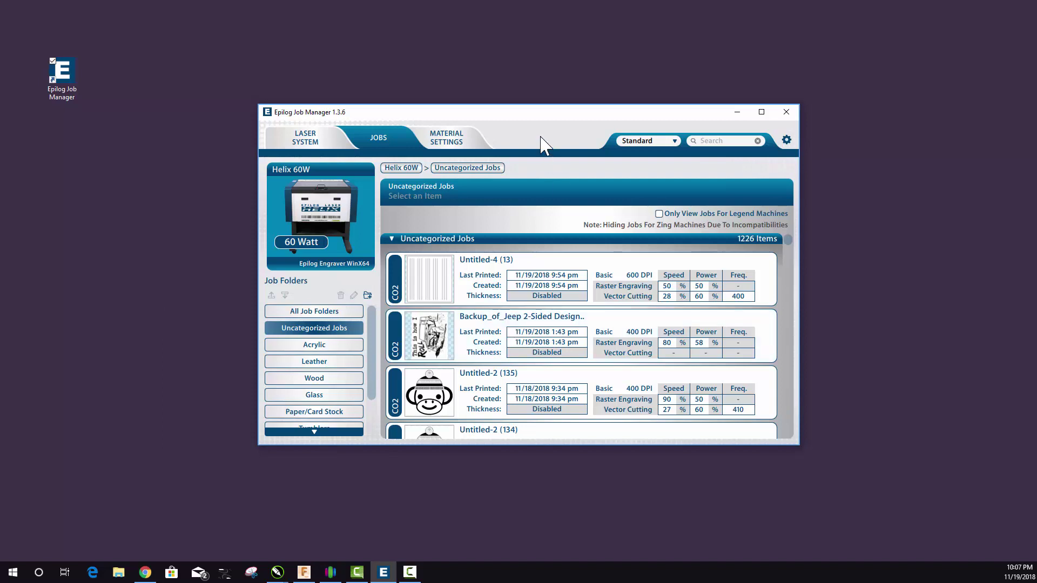
{"action": "left_click_drag", "start_coordinate": [539, 116], "coordinate": [546, 130]}
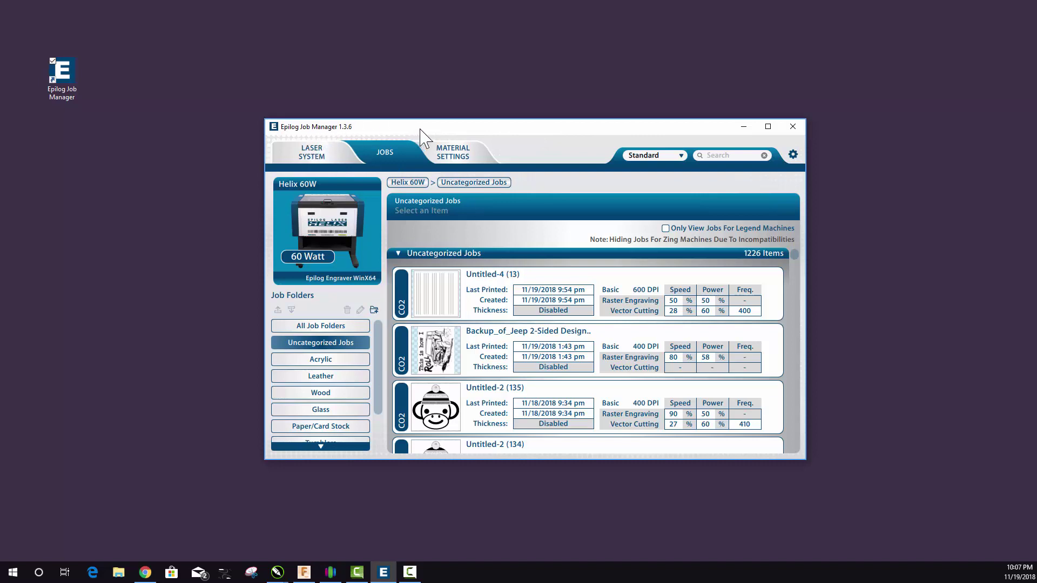
{"action": "left_click_drag", "start_coordinate": [416, 130], "coordinate": [421, 131]}
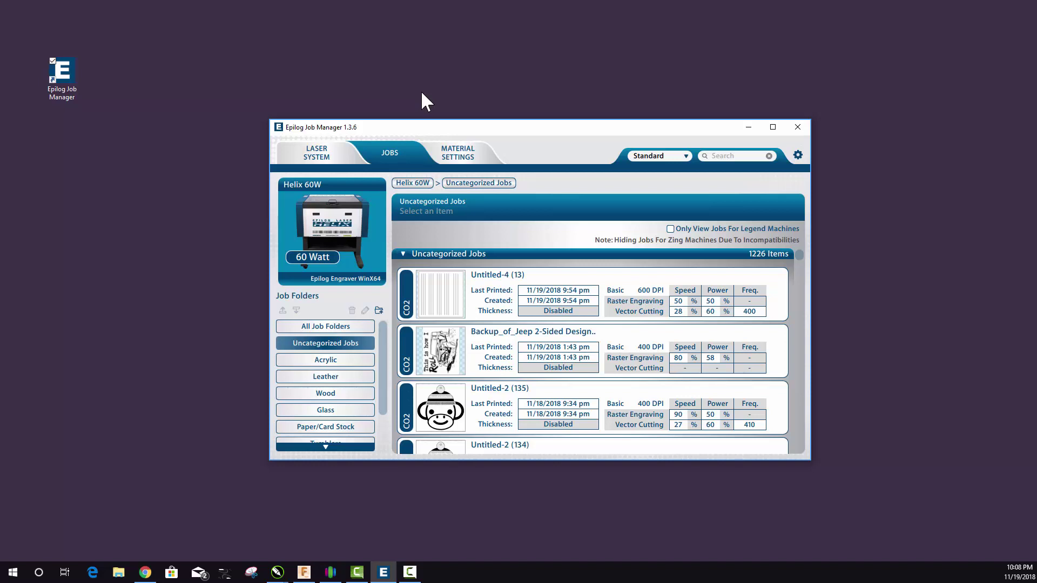
{"action": "left_click_drag", "start_coordinate": [480, 132], "coordinate": [461, 119]}
{"action": "mouse_move", "coordinate": [782, 244]}
{"action": "left_mouse_down"}
{"action": "mouse_move", "coordinate": [783, 281]}
{"action": "mouse_move", "coordinate": [787, 227]}
{"action": "left_mouse_up"}
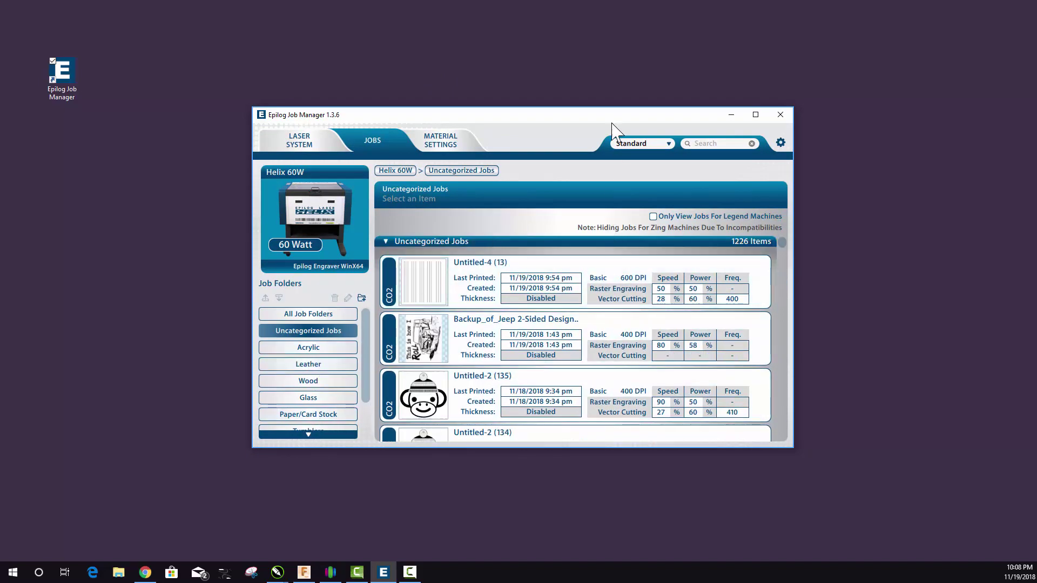
{"action": "left_click_drag", "start_coordinate": [609, 117], "coordinate": [615, 119]}
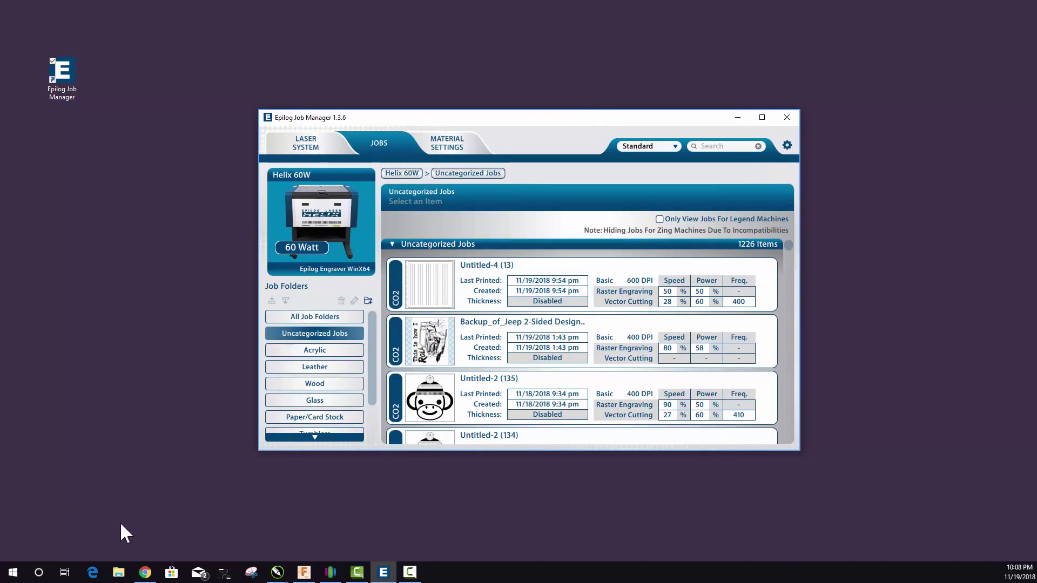
Step: Open a new File Explorer window and go to %appdata%, the Roaming folder
{"action": "right_click", "coordinate": [118, 572]}
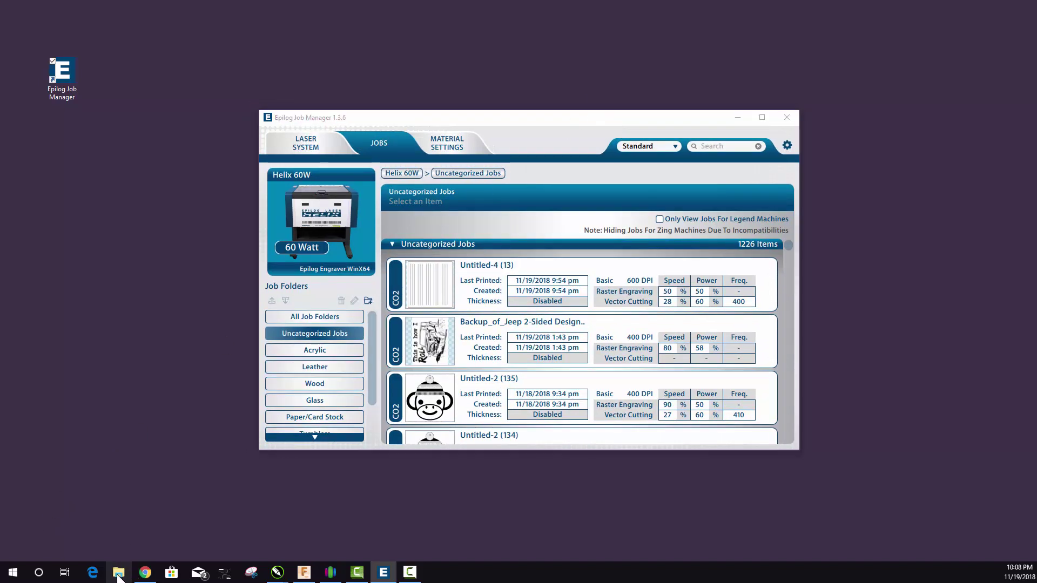
{"action": "left_click", "coordinate": [206, 518]}
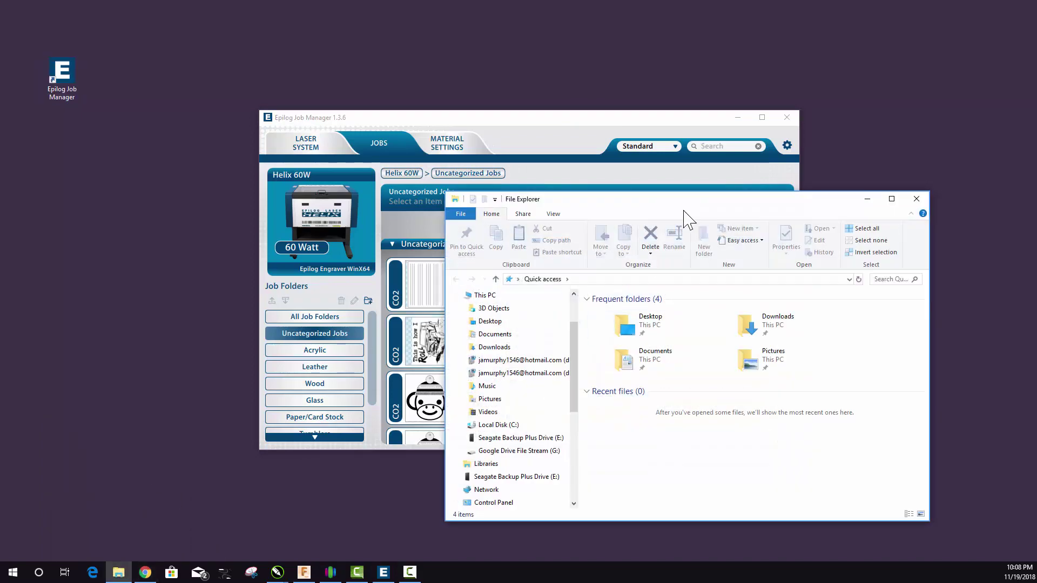
{"action": "left_click", "coordinate": [593, 280]}
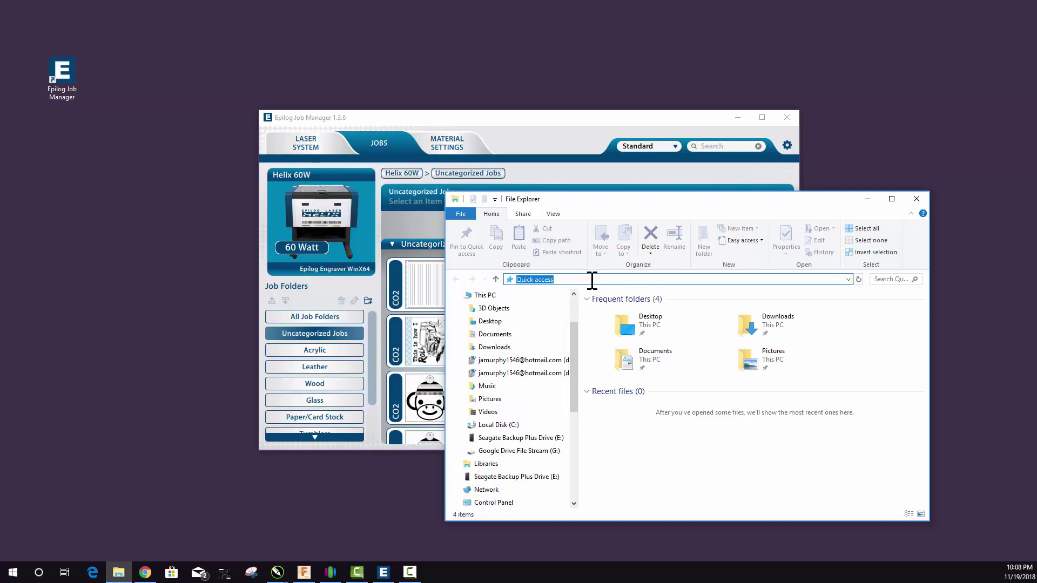
{"action": "type", "text": "%appdata%"}
{"action": "key", "text": "Return"}
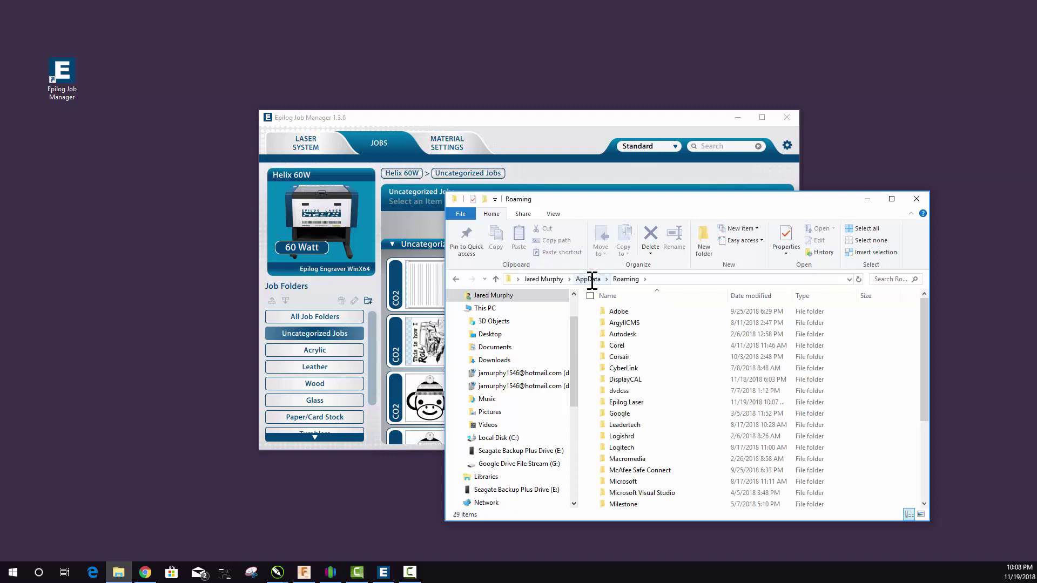
Step: Open the Epilog Laser folder and then its empty PrintQueue subfolder, keeping Explorer in front
{"action": "double_click", "coordinate": [639, 411]}
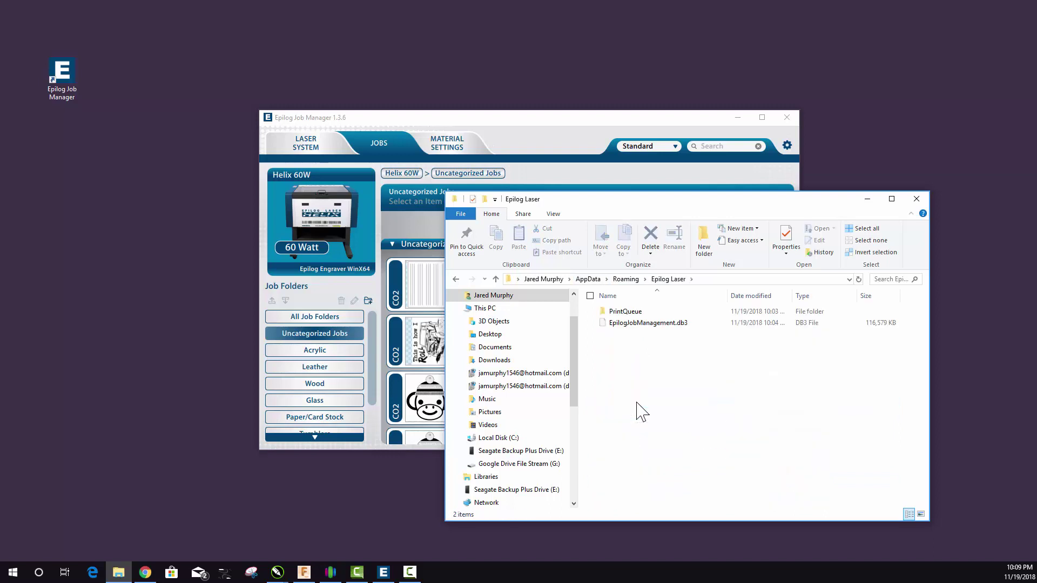
{"action": "double_click", "coordinate": [625, 315]}
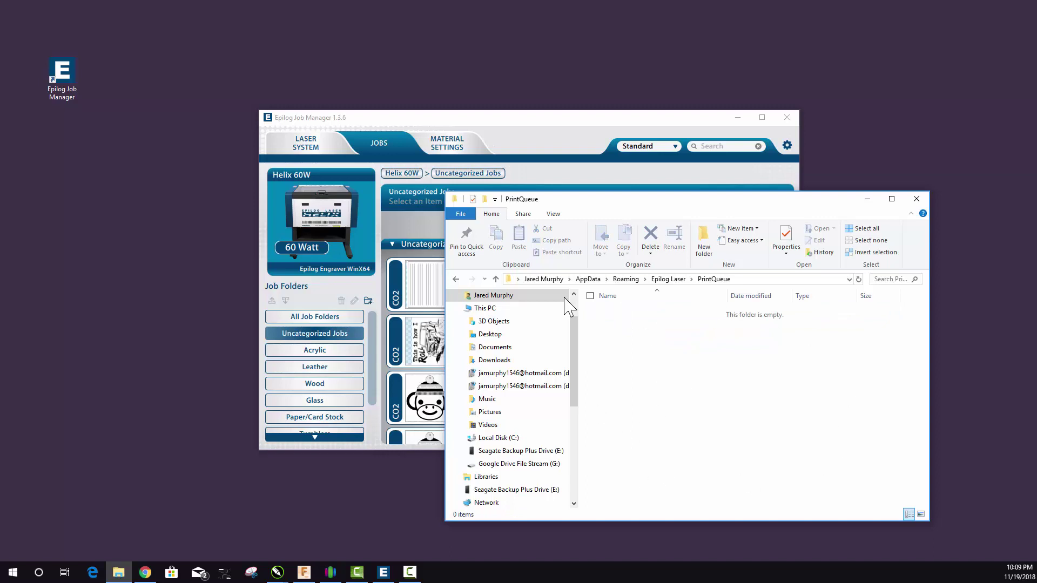
{"action": "left_click", "coordinate": [456, 279]}
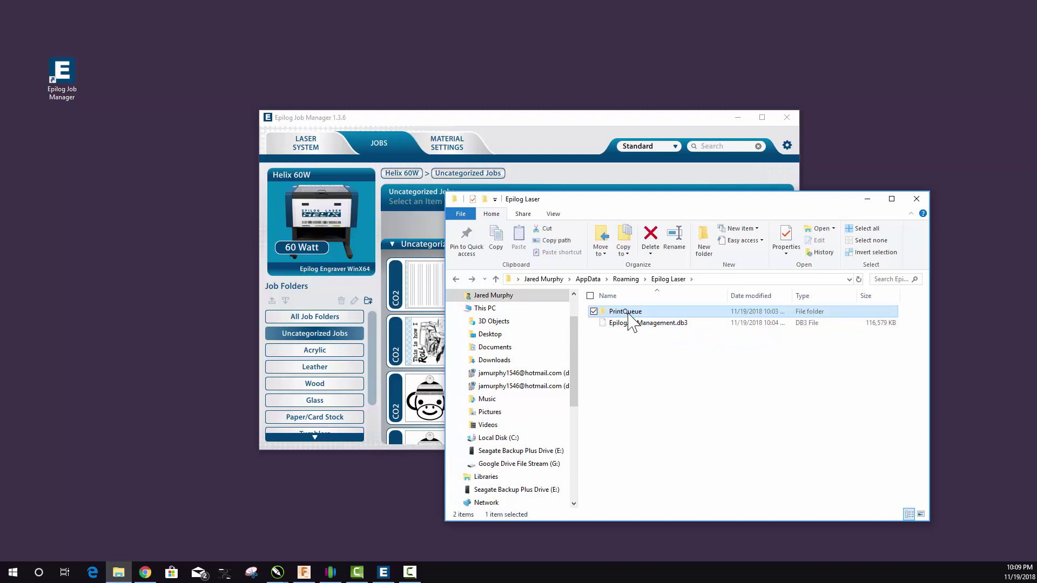
{"action": "double_click", "coordinate": [628, 315]}
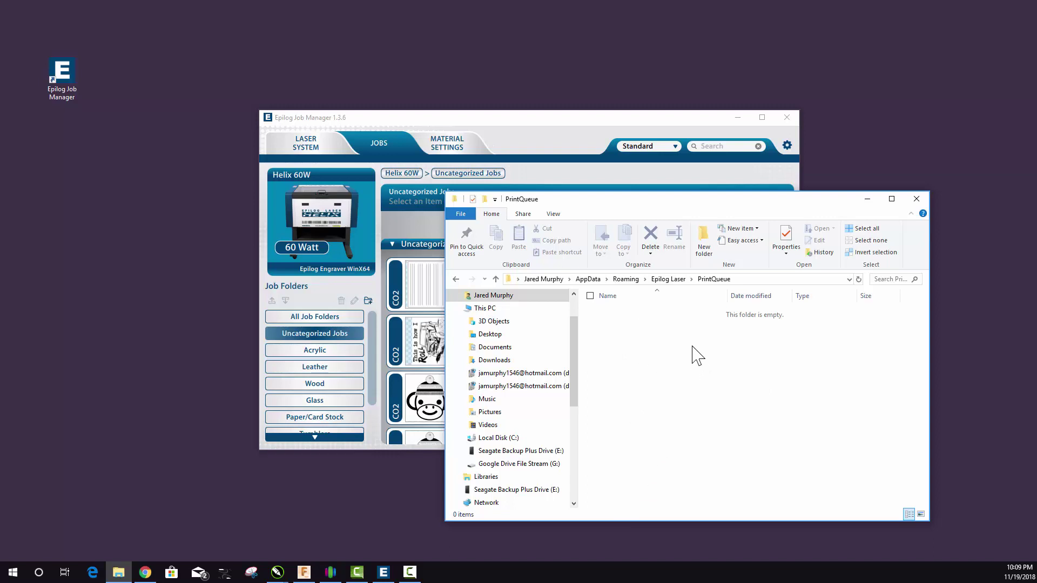
{"action": "left_click_drag", "start_coordinate": [470, 121], "coordinate": [419, 105]}
{"action": "left_click", "coordinate": [850, 204]}
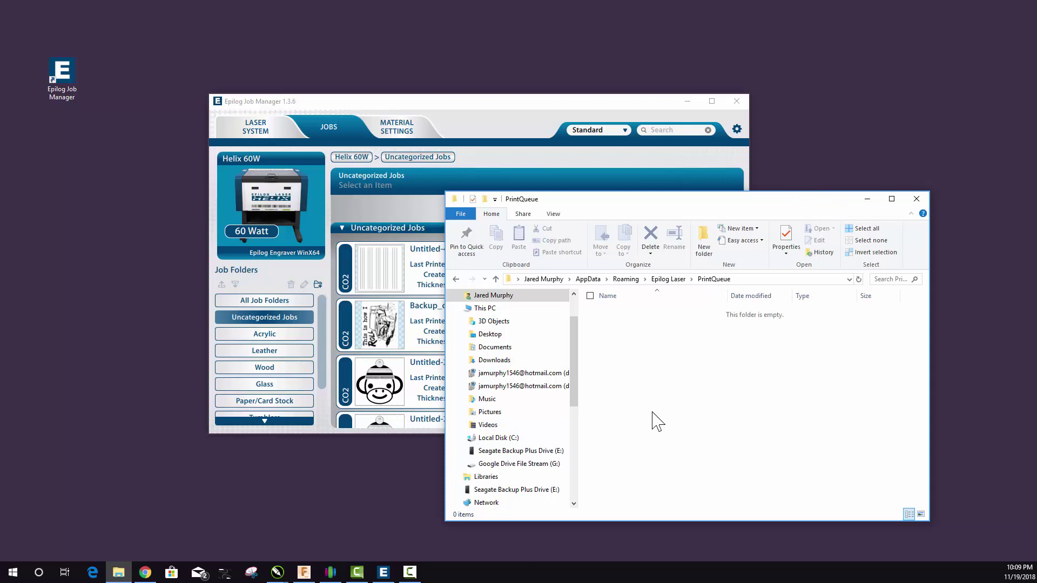
Step: Return to Epilog Laser and rename the PrintQueue folder to PrintQueue1
{"action": "left_click", "coordinate": [455, 280]}
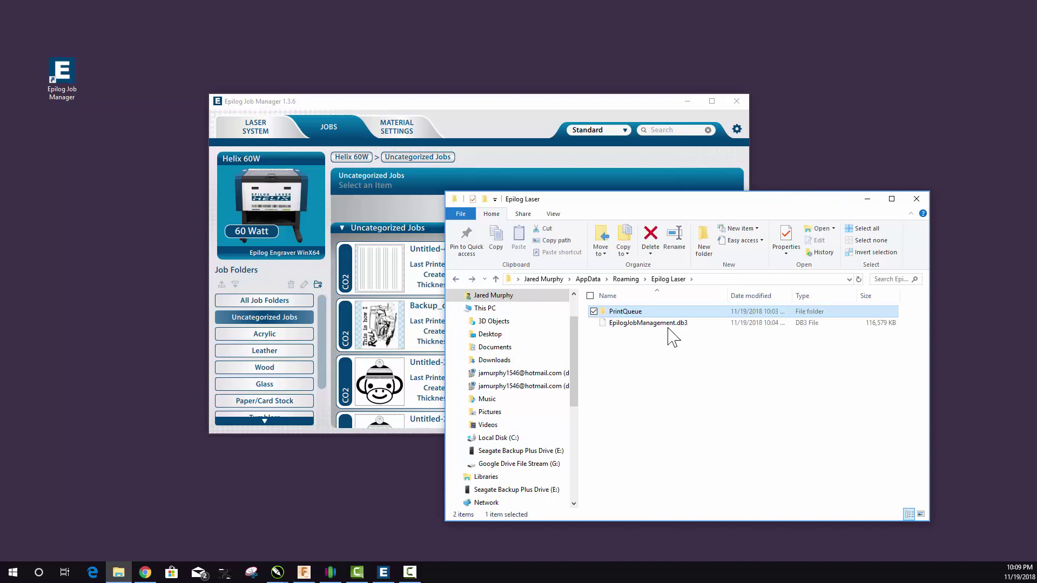
{"action": "left_click", "coordinate": [643, 312]}
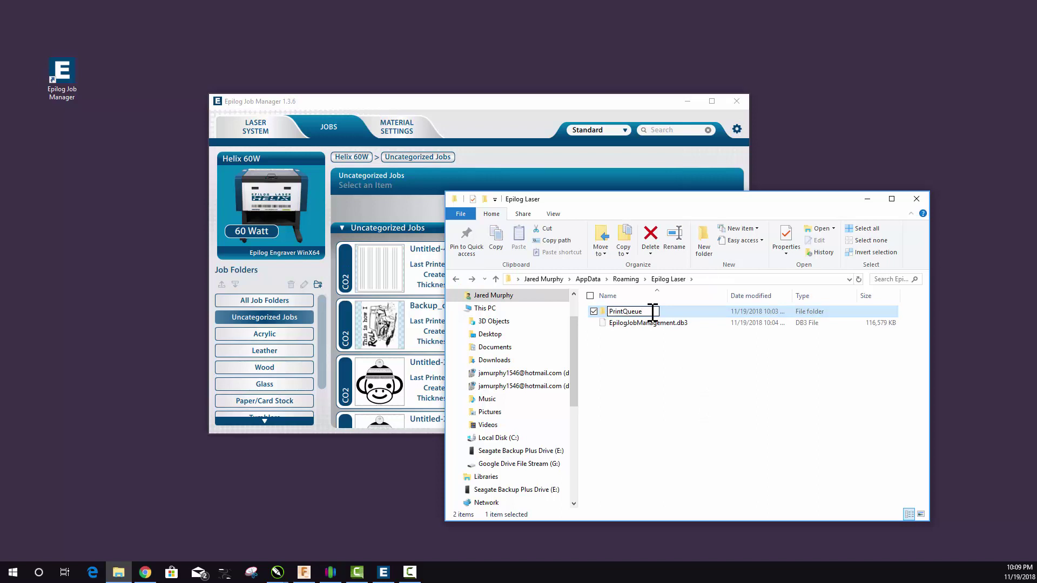
{"action": "type", "text": "1"}
{"action": "left_click", "coordinate": [718, 416]}
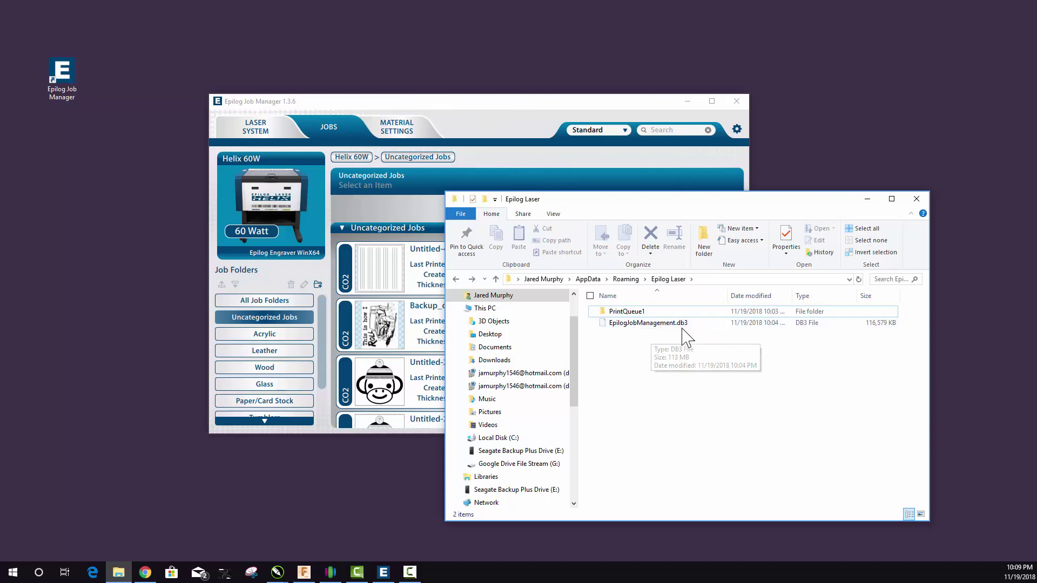
Step: Cut EpilogJobManagement.db3 from the Epilog Laser folder
{"action": "left_click", "coordinate": [655, 325]}
{"action": "right_click", "coordinate": [655, 324]}
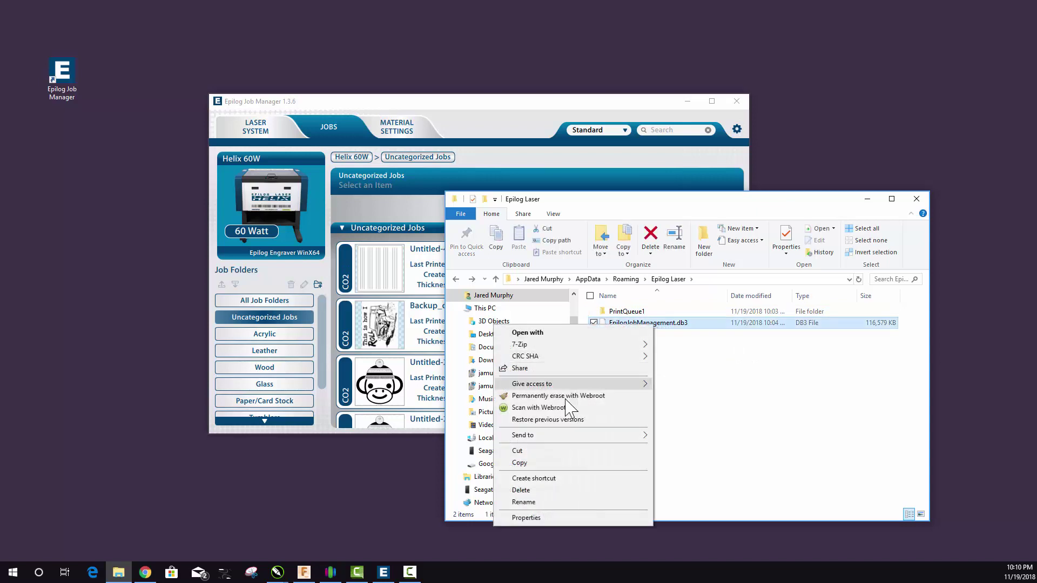
{"action": "left_click", "coordinate": [586, 454]}
{"action": "right_click", "coordinate": [154, 100]}
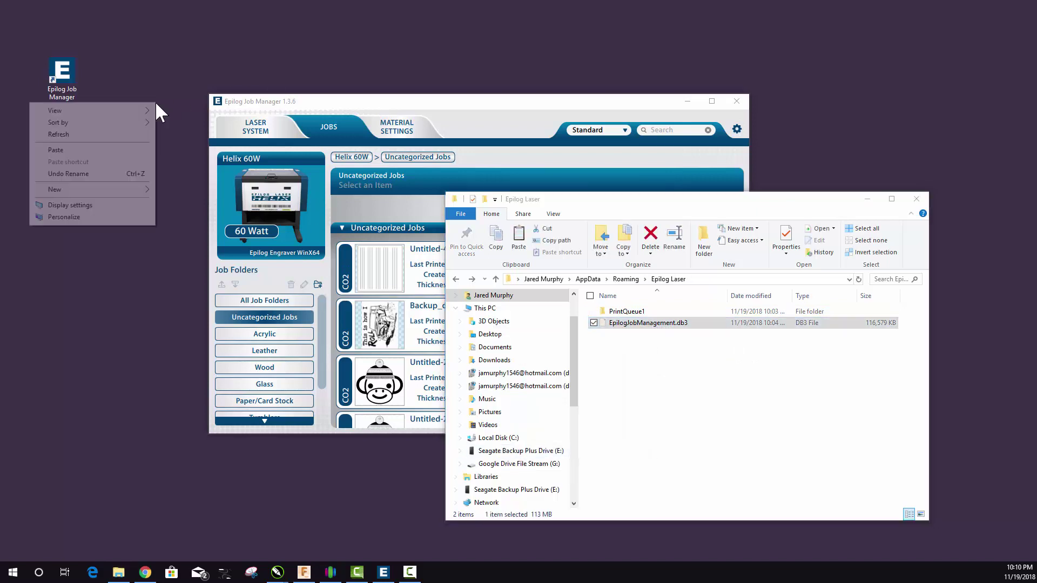
{"action": "left_click", "coordinate": [65, 153]}
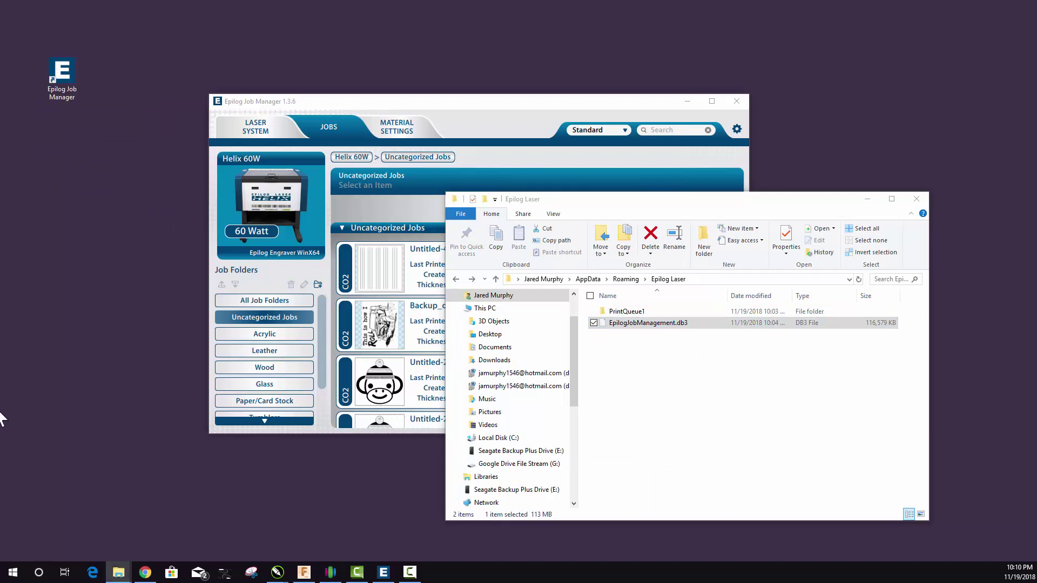
Step: Close Epilog Job Manager, then cut EpilogJobManagement.db3 again and paste it onto the desktop
{"action": "left_click_drag", "start_coordinate": [552, 106], "coordinate": [539, 88]}
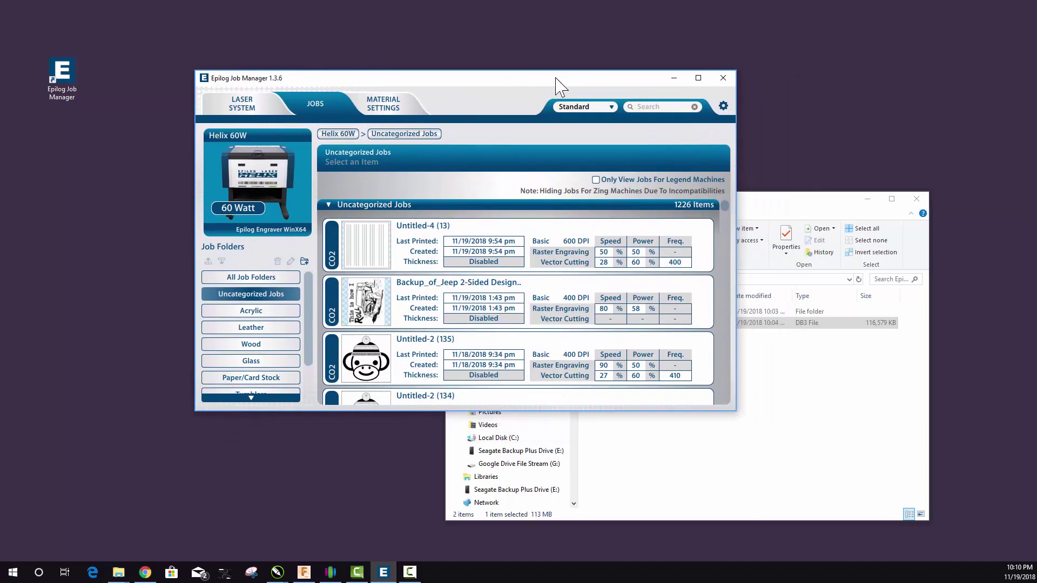
{"action": "left_click", "coordinate": [723, 77]}
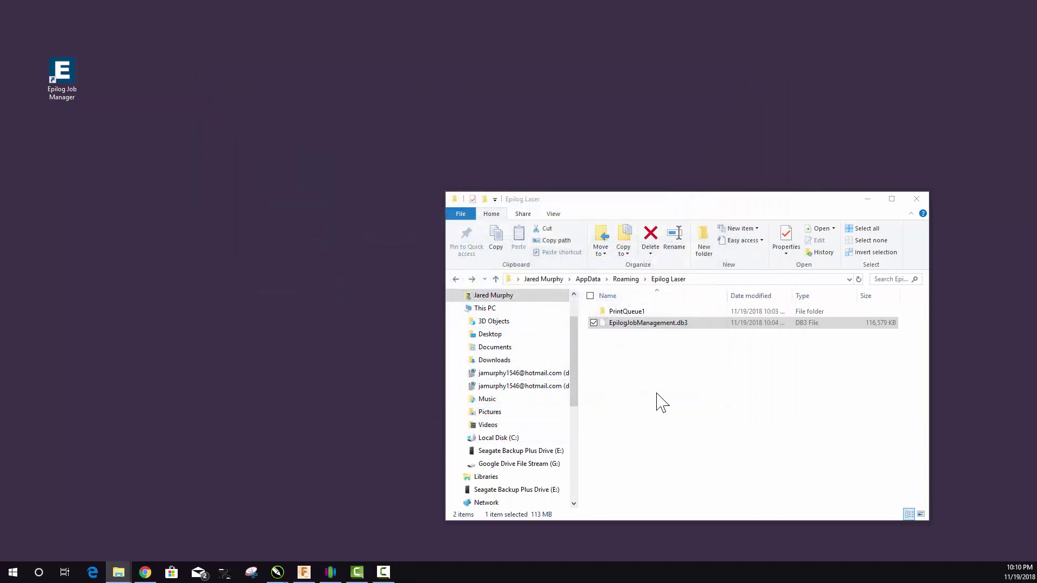
{"action": "right_click", "coordinate": [638, 326]}
{"action": "left_click", "coordinate": [498, 450]}
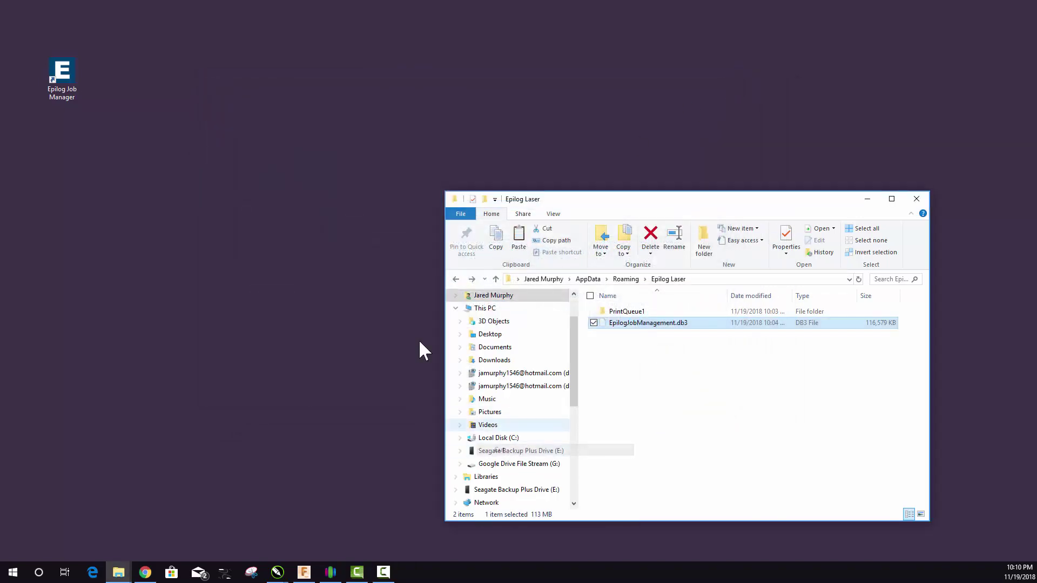
{"action": "right_click", "coordinate": [249, 174]}
{"action": "left_click", "coordinate": [149, 219]}
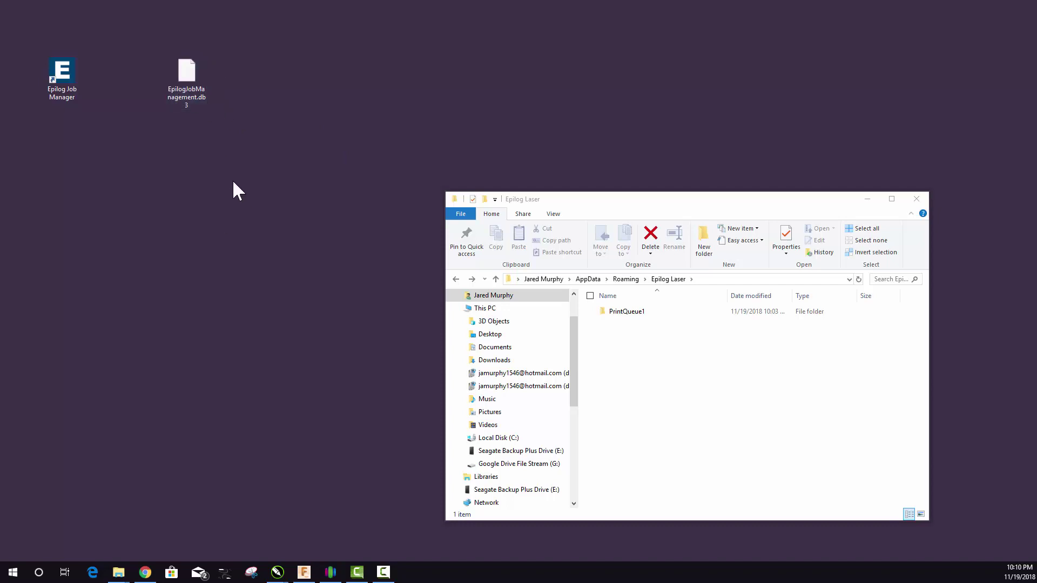
{"action": "double_click", "coordinate": [64, 74]}
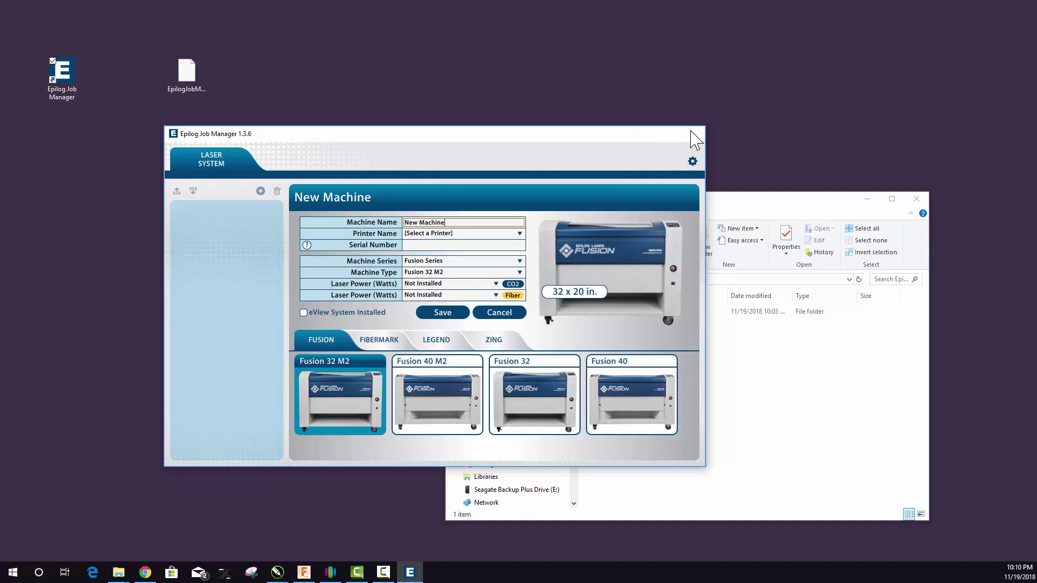
{"action": "left_click", "coordinate": [693, 135]}
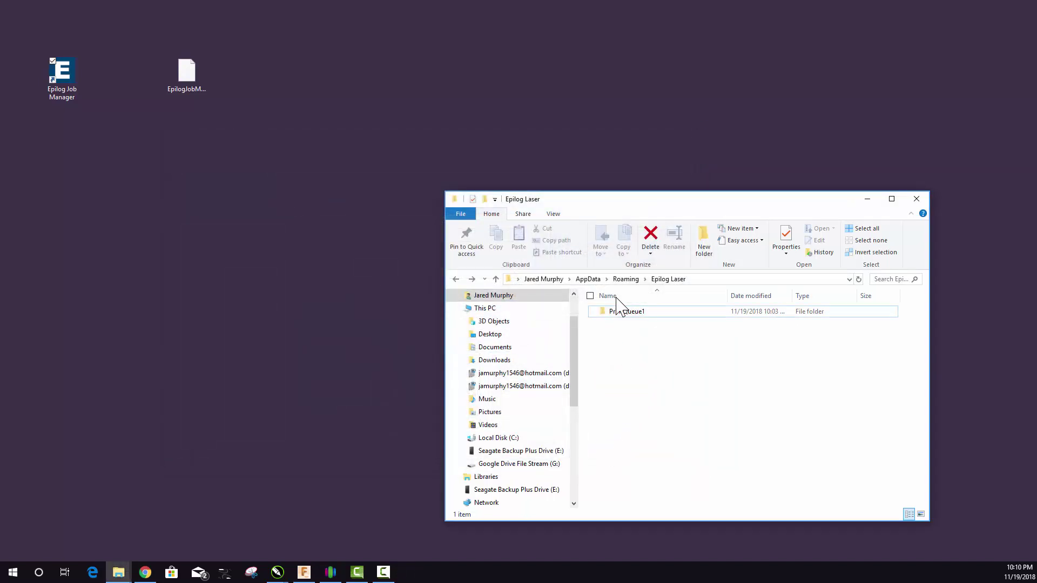
Step: Refresh the Epilog Laser listing and delete the newly created PrintQueue folder
{"action": "left_click_drag", "start_coordinate": [678, 201], "coordinate": [633, 169]}
{"action": "right_click", "coordinate": [633, 341]}
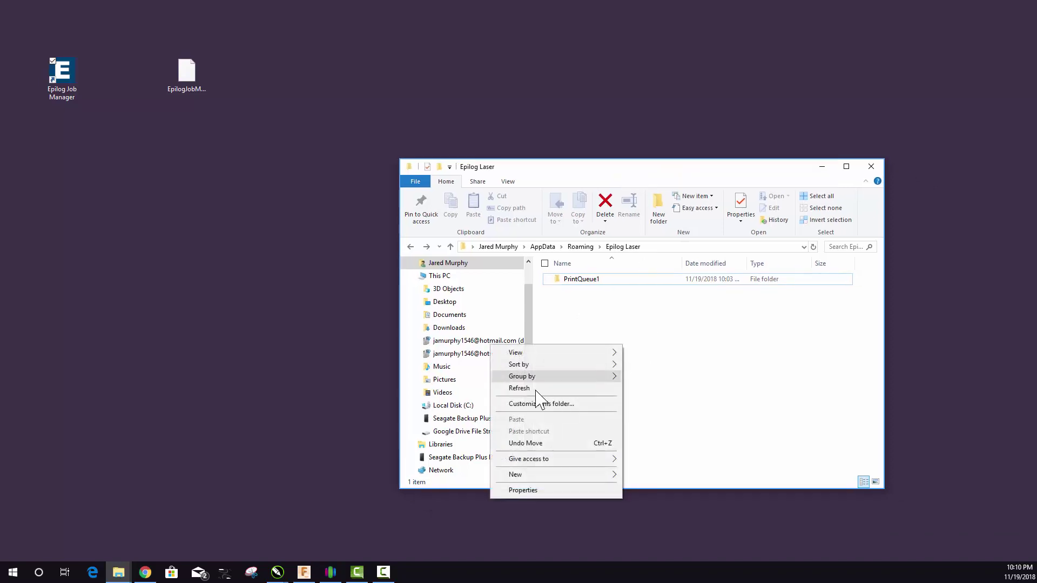
{"action": "left_click", "coordinate": [559, 387]}
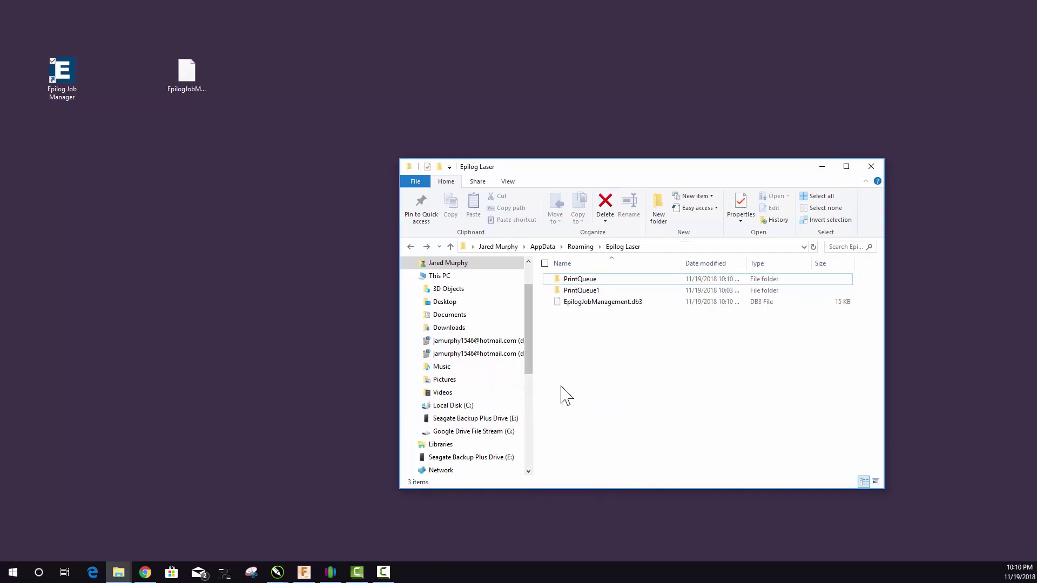
{"action": "left_click", "coordinate": [596, 281]}
{"action": "key", "text": "Delete"}
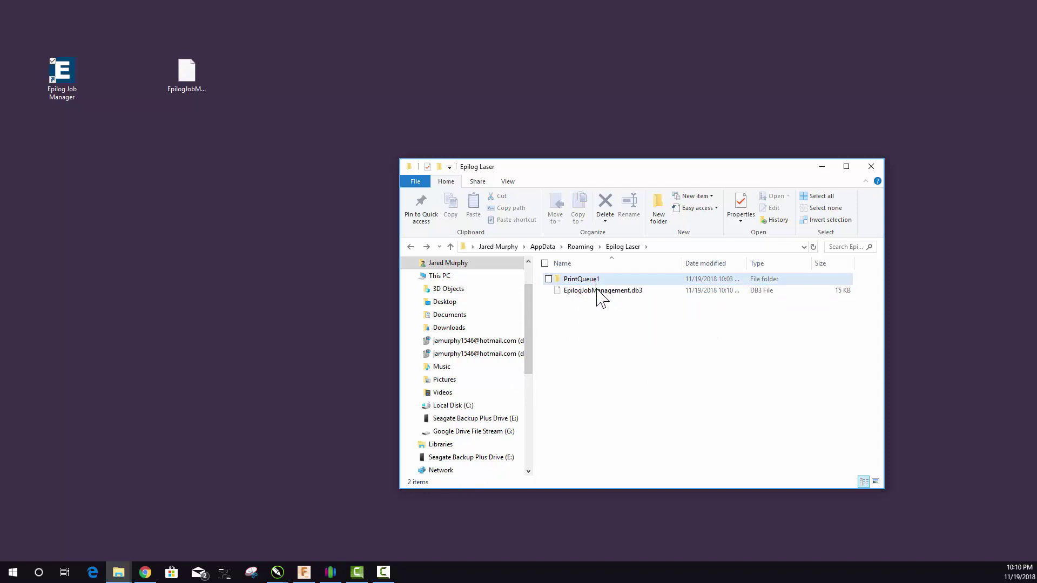
Step: Delete the new 15 KB database and drag the original EpilogJobManagement.db3 back from the desktop
{"action": "left_click", "coordinate": [598, 295]}
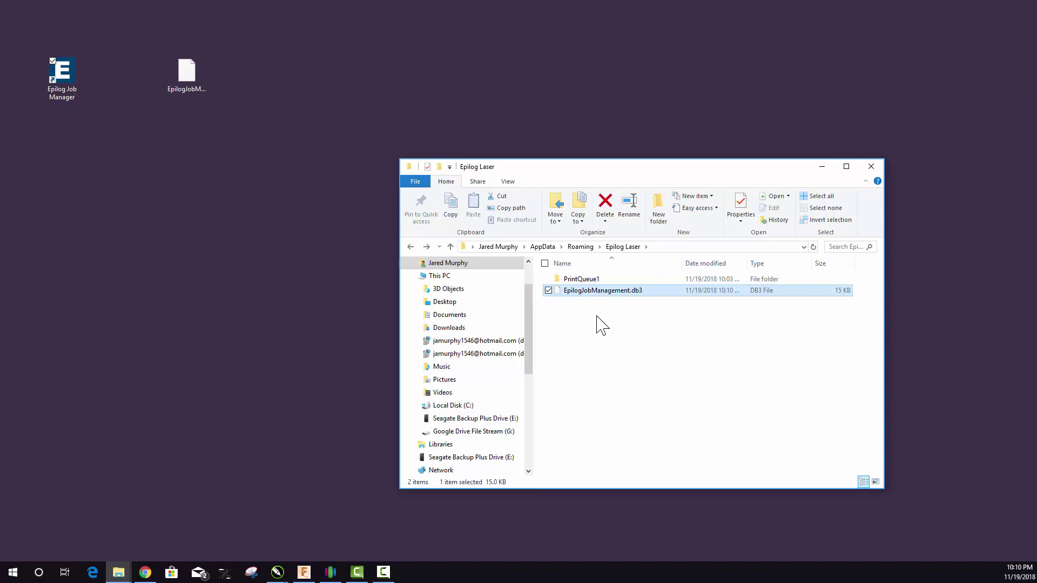
{"action": "key", "text": "Delete"}
{"action": "left_click_drag", "start_coordinate": [168, 75], "coordinate": [605, 326]}
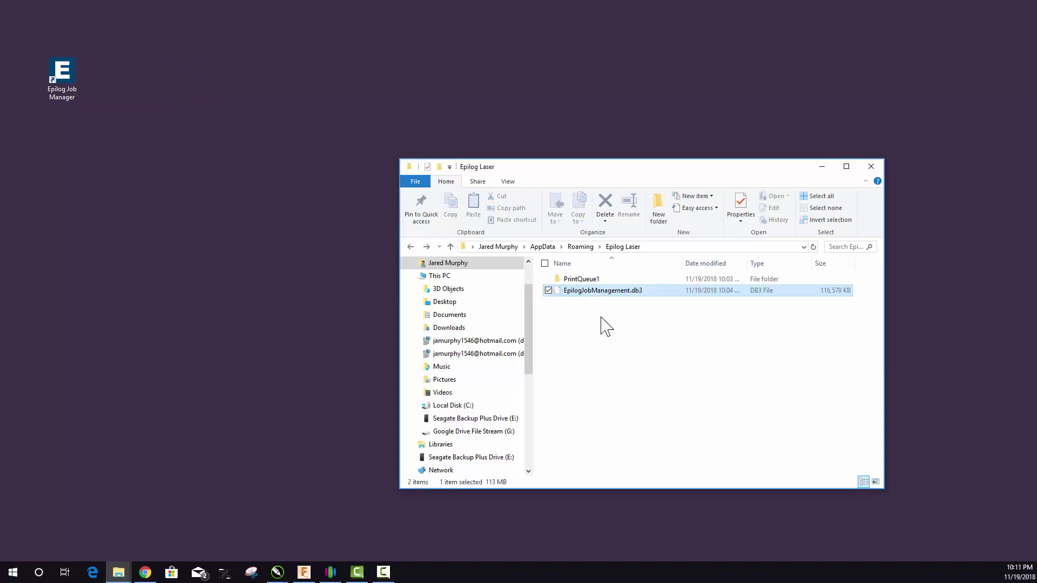
Step: Clear the file selection and relaunch Epilog Job Manager from its desktop shortcut
{"action": "left_click", "coordinate": [641, 347]}
{"action": "double_click", "coordinate": [62, 71]}
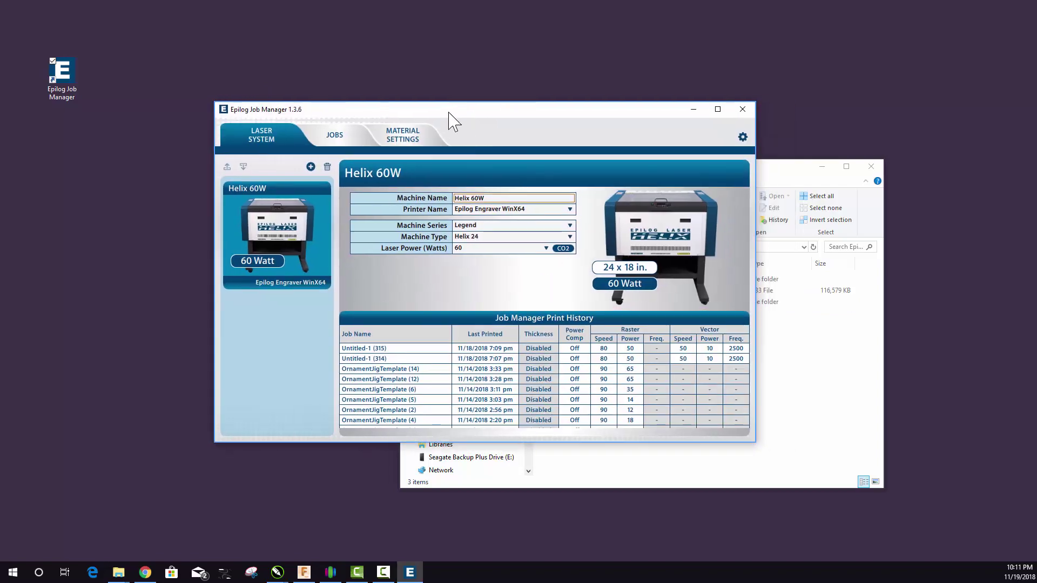
Step: Show the JOBS tab's Uncategorized Jobs list with all 1226 Helix 60W jobs
{"action": "left_click", "coordinate": [356, 136]}
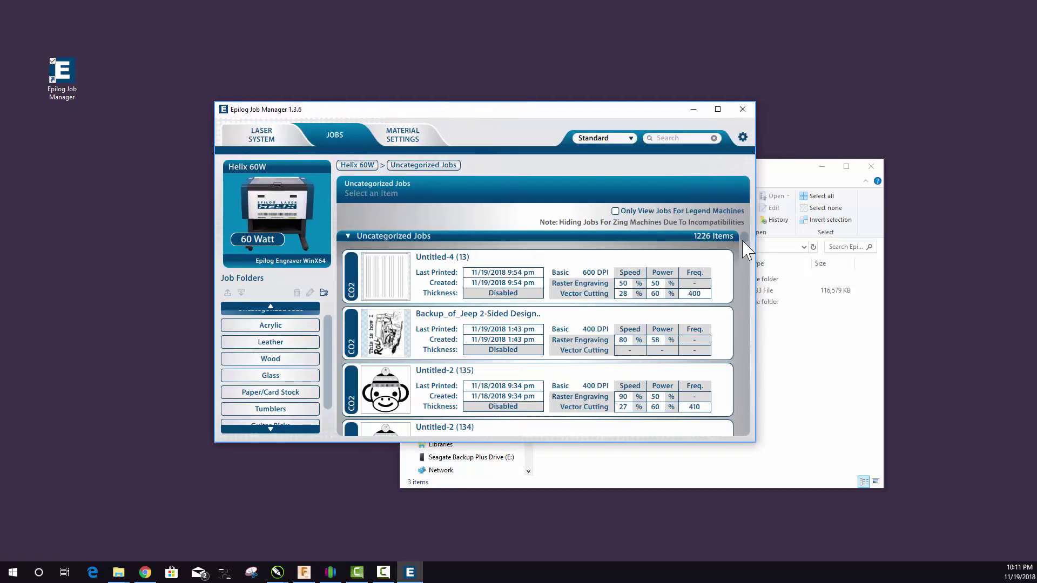
{"action": "mouse_move", "coordinate": [746, 250]}
{"action": "left_mouse_down"}
{"action": "mouse_move", "coordinate": [746, 284]}
{"action": "mouse_move", "coordinate": [742, 239]}
{"action": "left_mouse_up"}
{"action": "left_click_drag", "start_coordinate": [501, 115], "coordinate": [451, 88]}
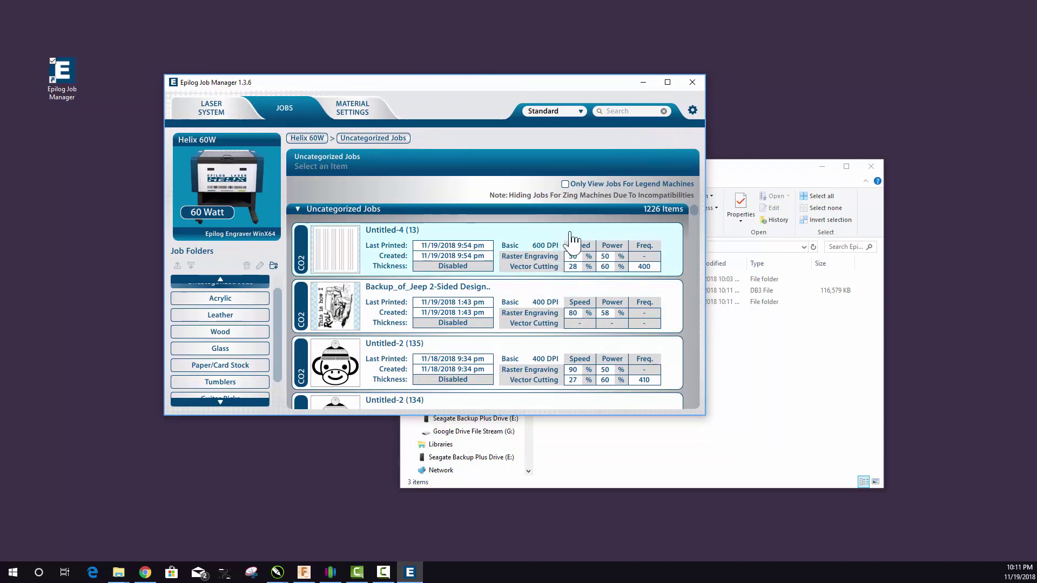
{"action": "left_click_drag", "start_coordinate": [465, 91], "coordinate": [451, 109]}
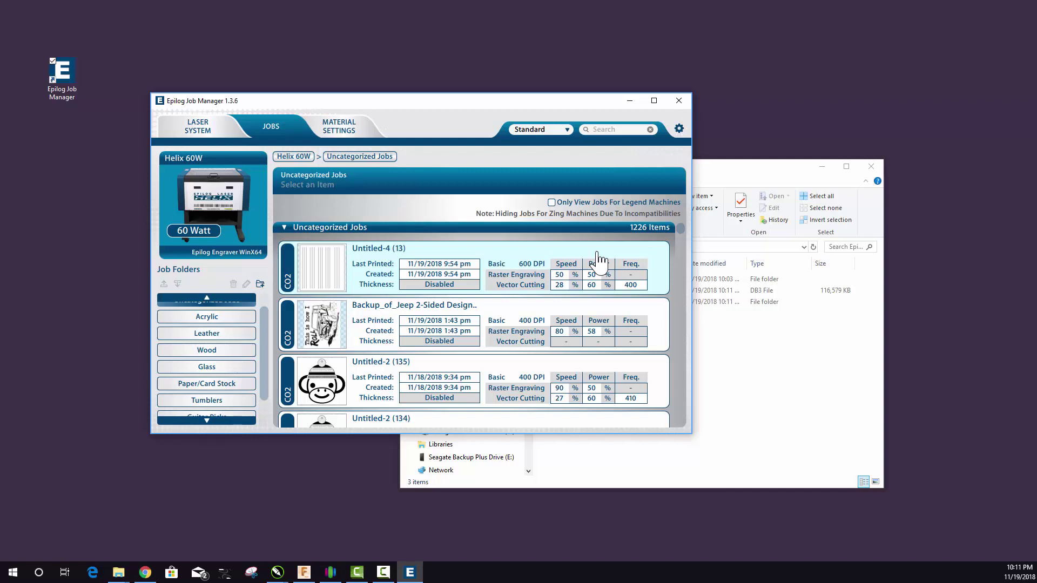
{"action": "mouse_move", "coordinate": [436, 111]}
{"action": "left_mouse_down"}
{"action": "mouse_move", "coordinate": [465, 103]}
{"action": "mouse_move", "coordinate": [446, 99]}
{"action": "mouse_move", "coordinate": [429, 120]}
{"action": "left_mouse_up"}
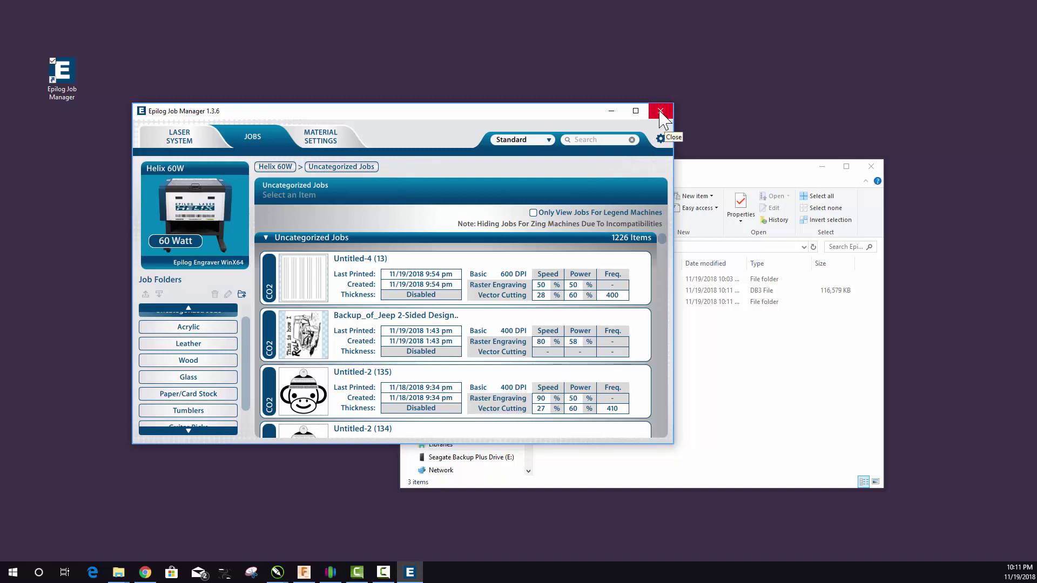
{"action": "left_click_drag", "start_coordinate": [541, 117], "coordinate": [525, 82]}
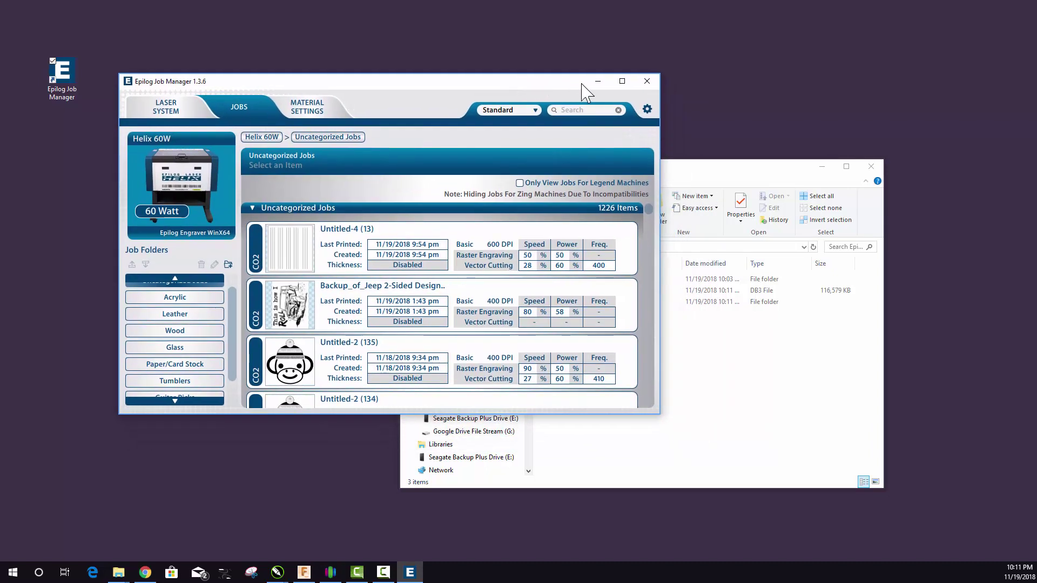